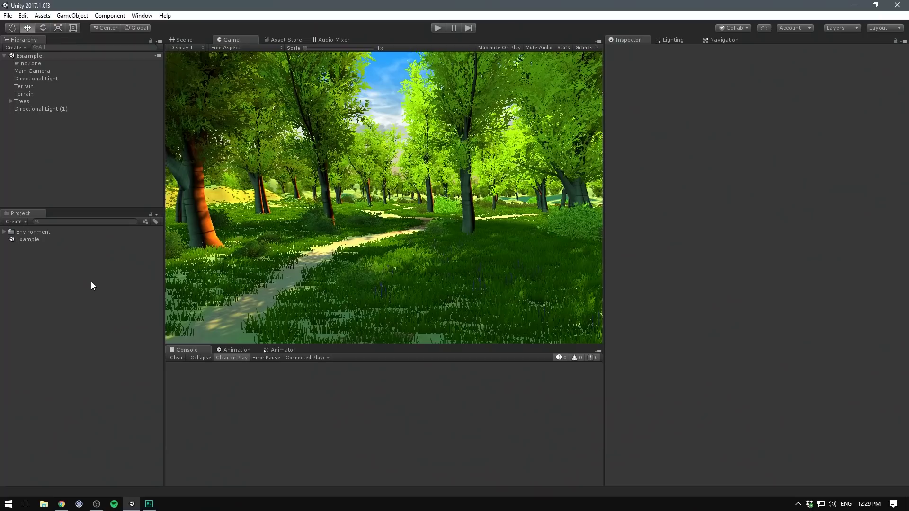
Under Player Other Settings, change the Color Space from Gamma to Linear
left_click(23, 15)
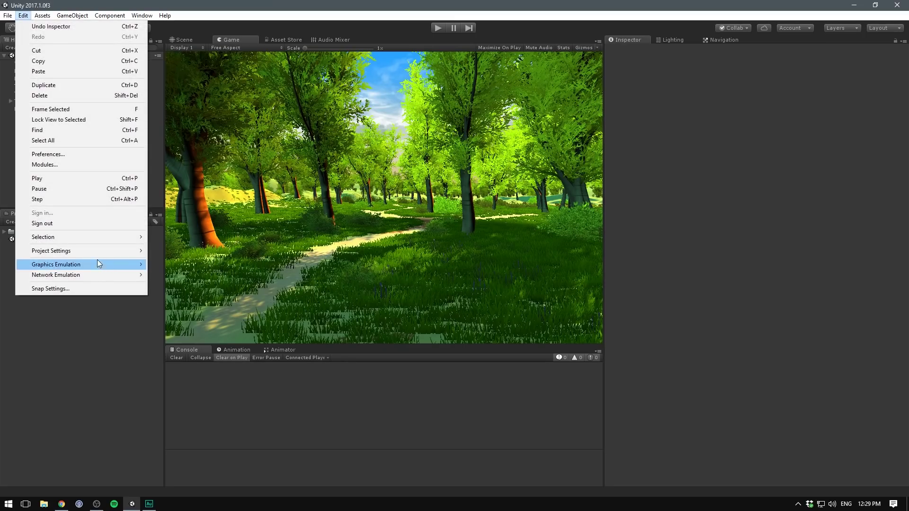
mouse_move(91, 252)
left_click(194, 293)
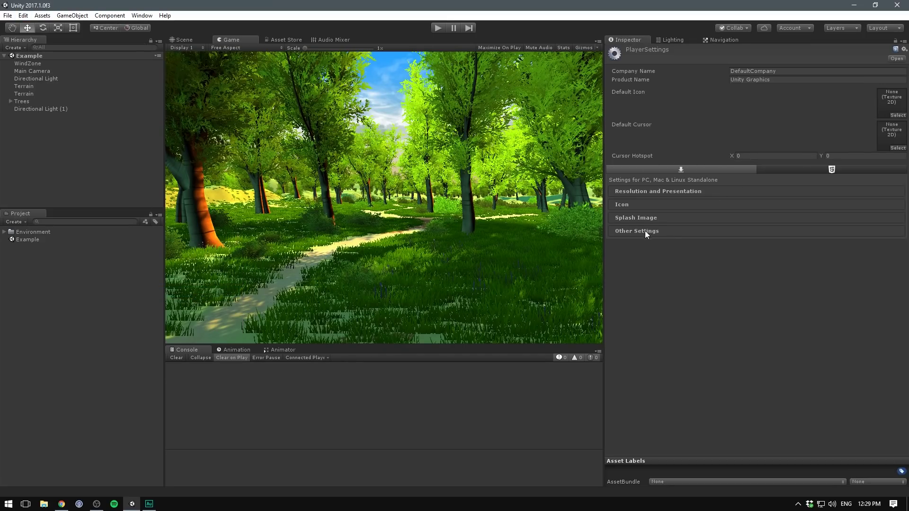
left_click(631, 230)
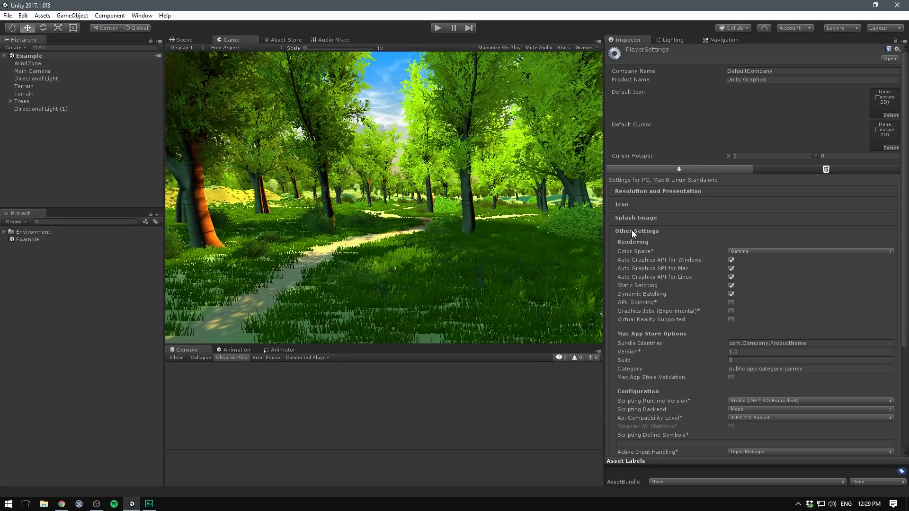
left_click(780, 250)
left_click(754, 273)
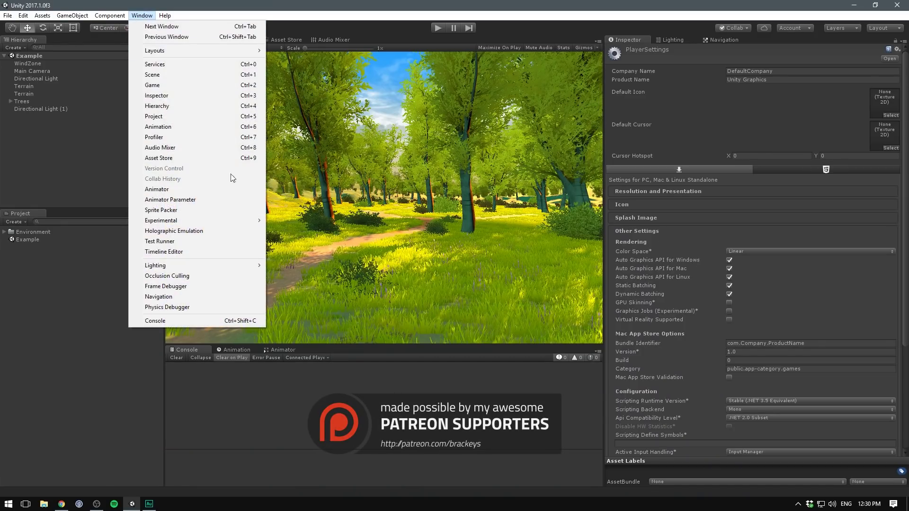
Change the Environment Lighting Source from Color to Skybox in the Lighting settings
mouse_move(234, 269)
left_click(315, 268)
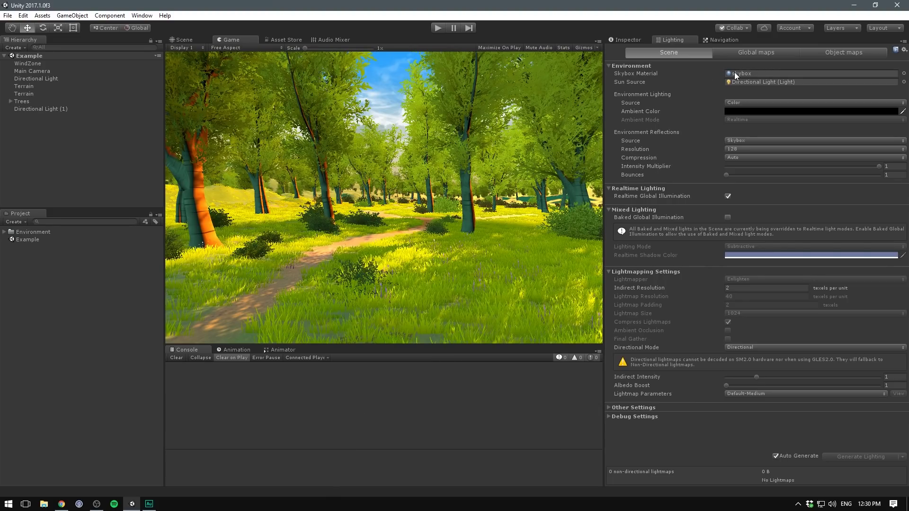
key("Tab")
left_click(740, 102)
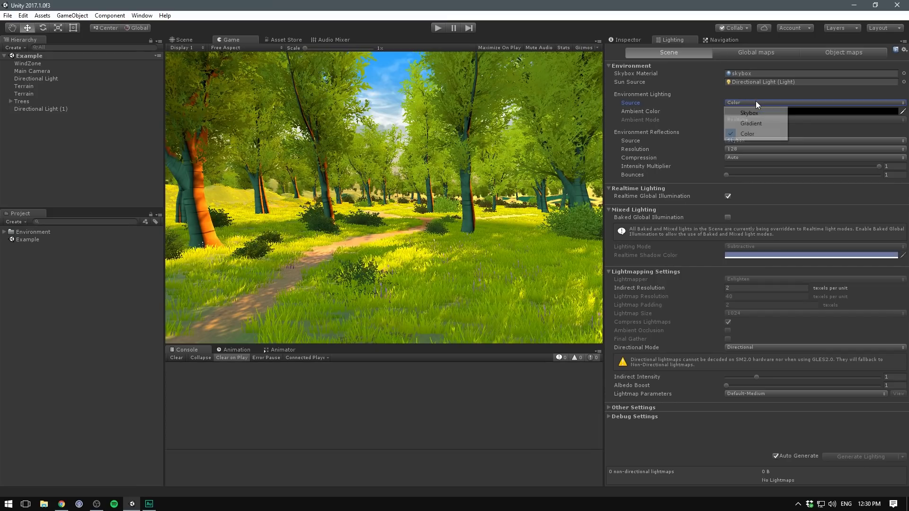
left_click(731, 113)
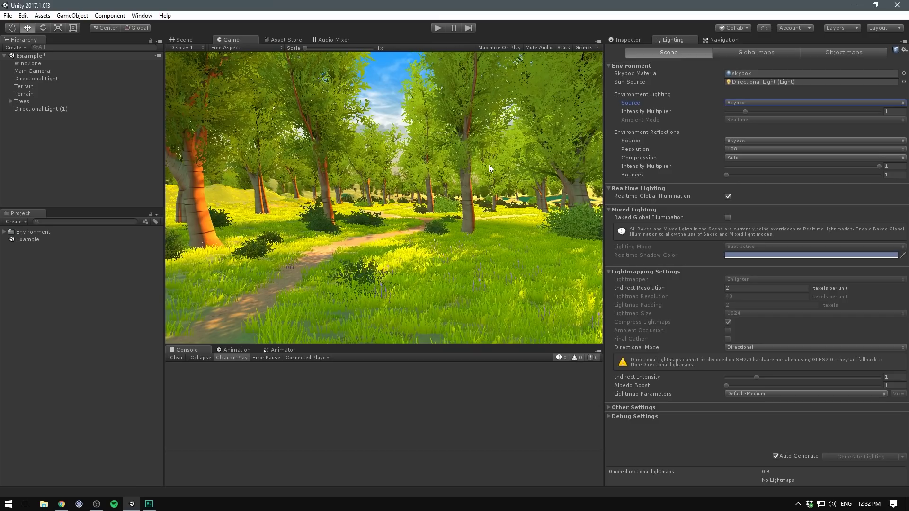
For the Ultra quality level, set Anti Aliasing to Disabled and Shadow Distance to 500
left_click(496, 207)
left_click(22, 15)
mouse_move(101, 248)
left_click(192, 326)
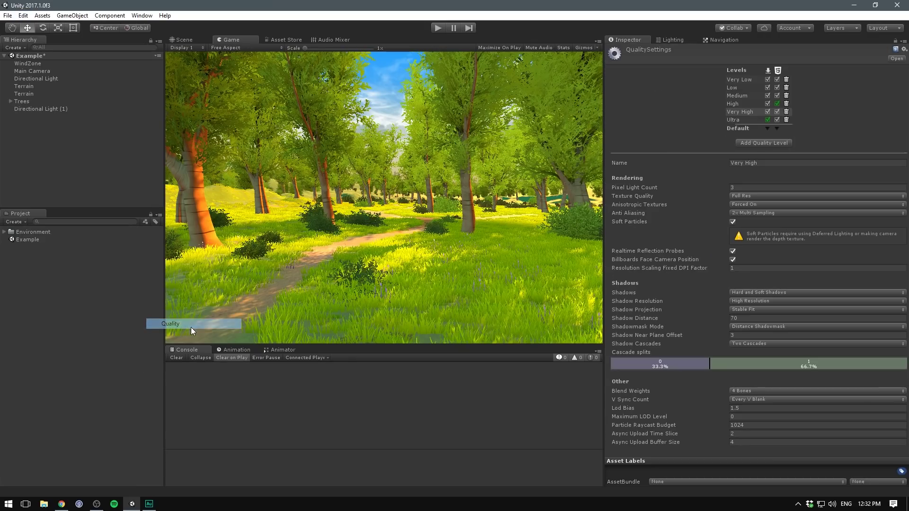
left_click(737, 119)
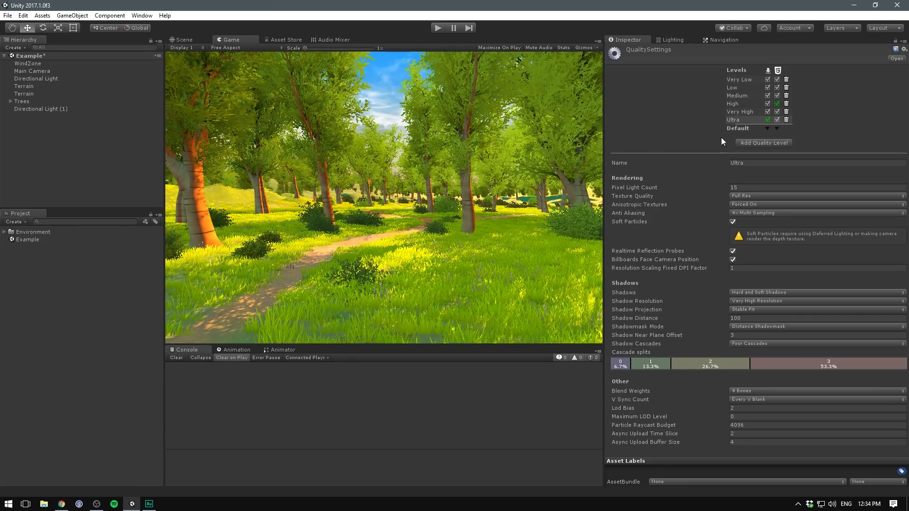
left_click(760, 202)
left_click(758, 213)
left_click(752, 220)
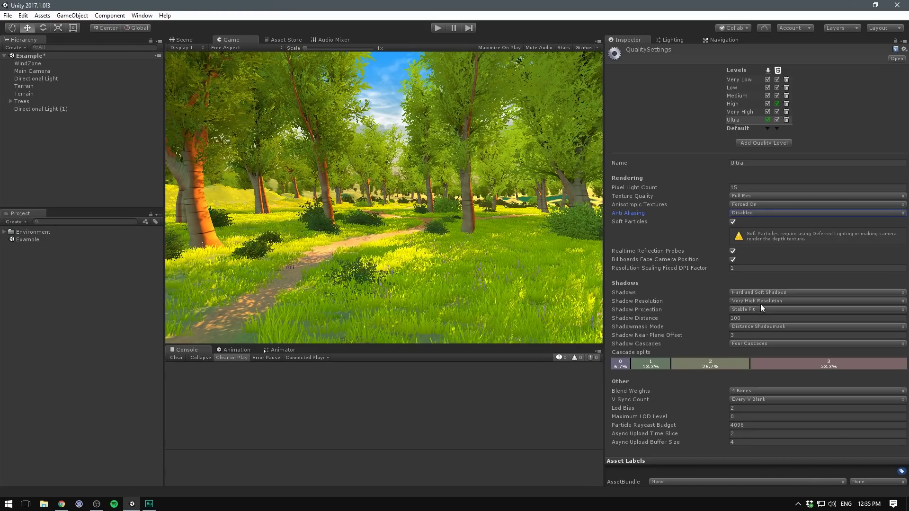
left_click(760, 318)
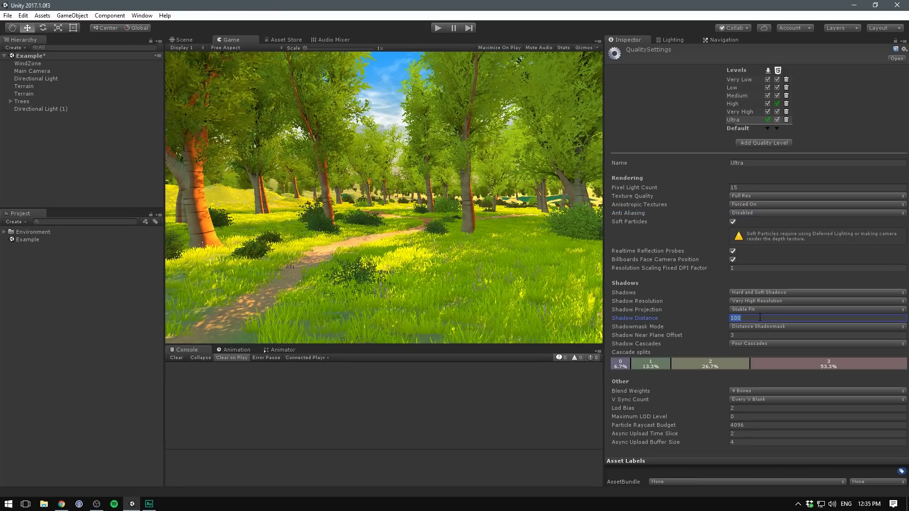
type("500")
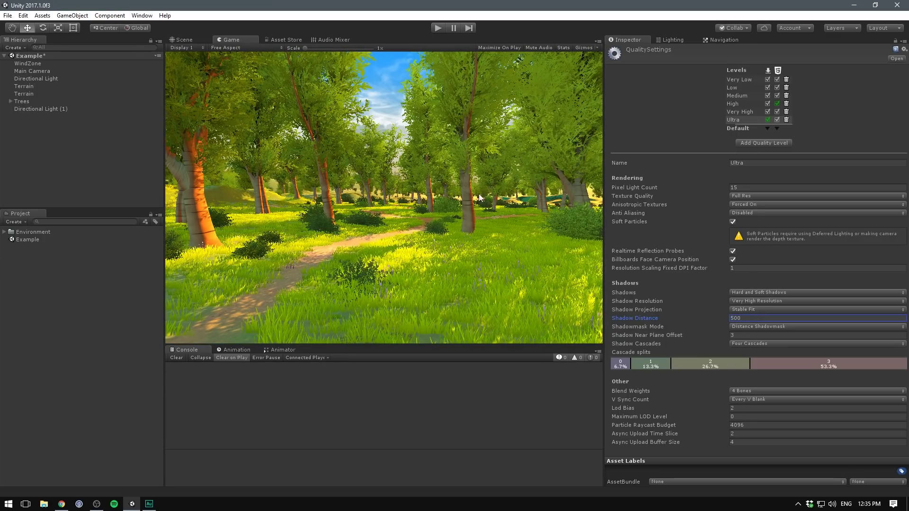
Select Main Camera and change its Rendering Path to Deferred
left_click(43, 71)
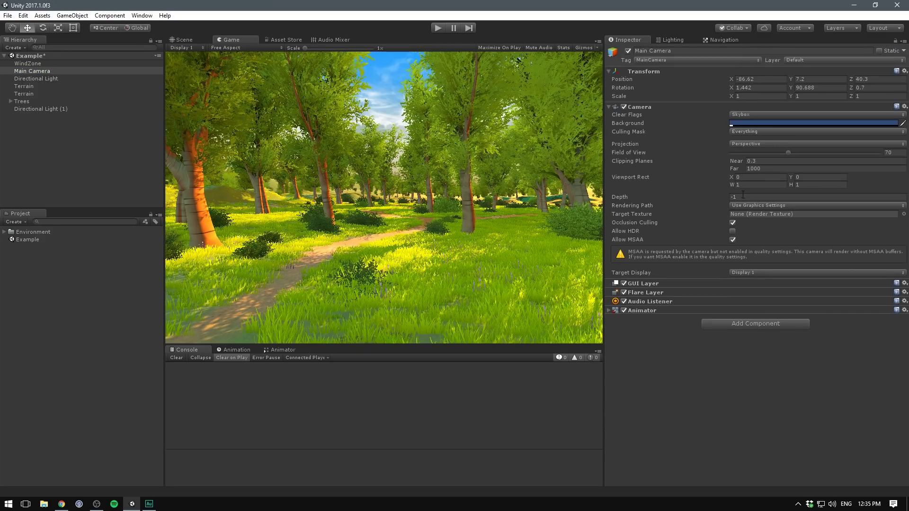
left_click(758, 206)
left_click(756, 237)
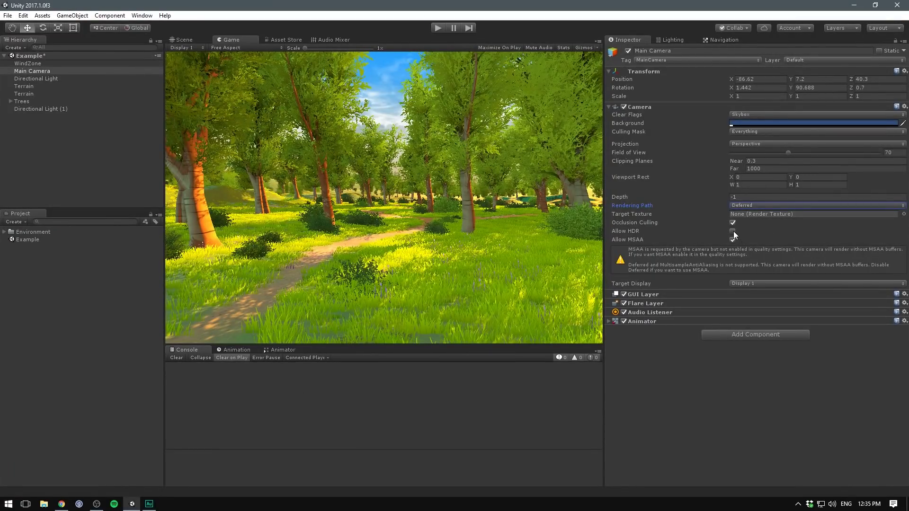
Tick Allow HDR in the Main Camera's Camera component
left_click(733, 232)
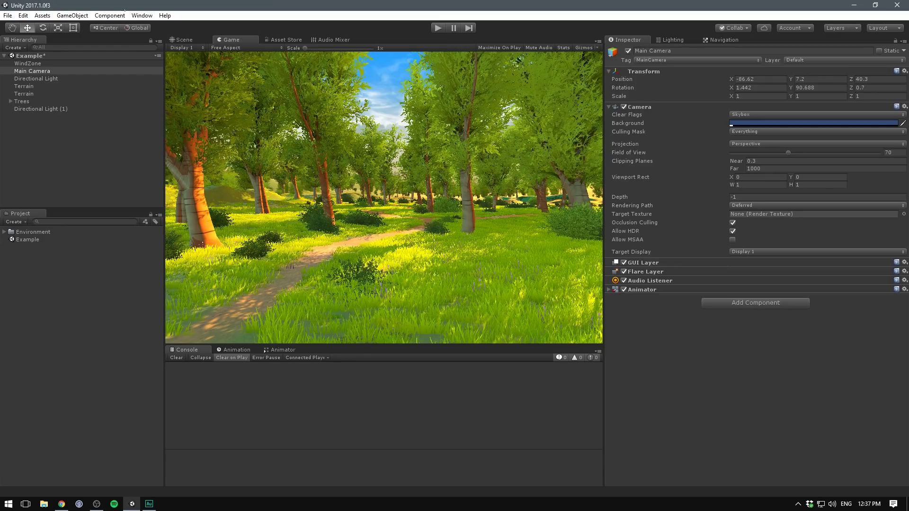
Find 'post processing stack' in the Asset Store and import its package files
left_click(141, 15)
left_click(152, 157)
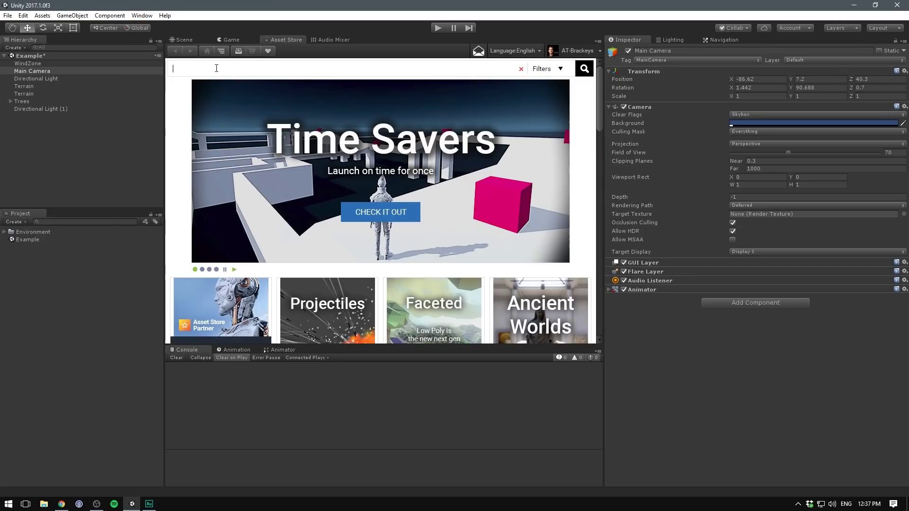
type("post processing stack")
key("Return")
left_click(232, 232)
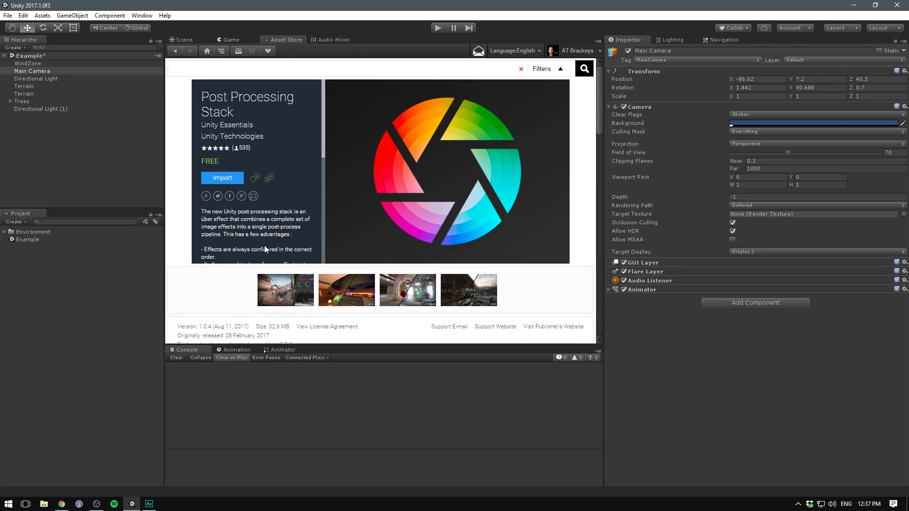
left_click(223, 177)
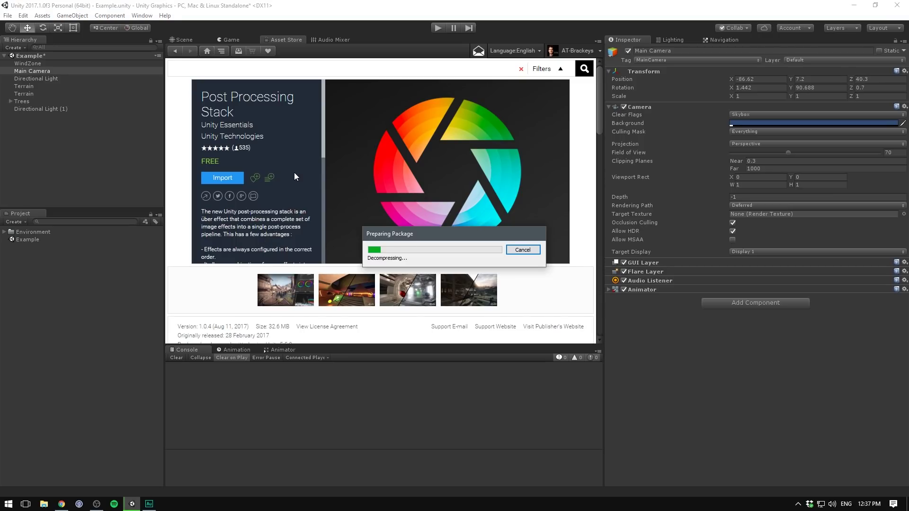
left_click(501, 376)
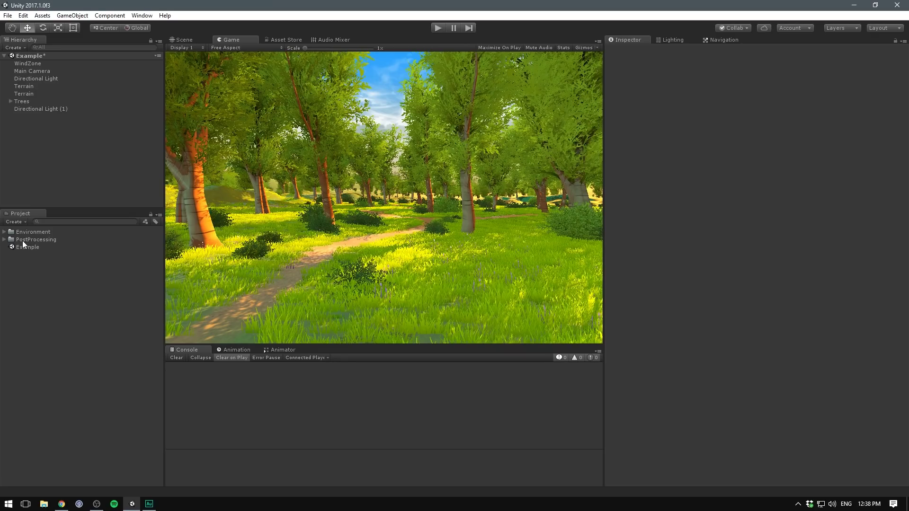
Add a Post-Processing Behaviour component to the Main Camera
left_click(42, 71)
left_click(733, 303)
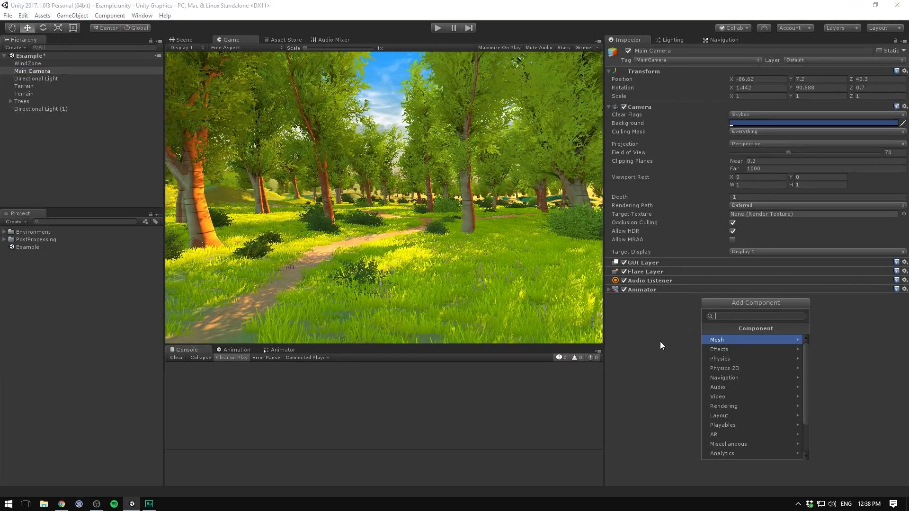
type("post")
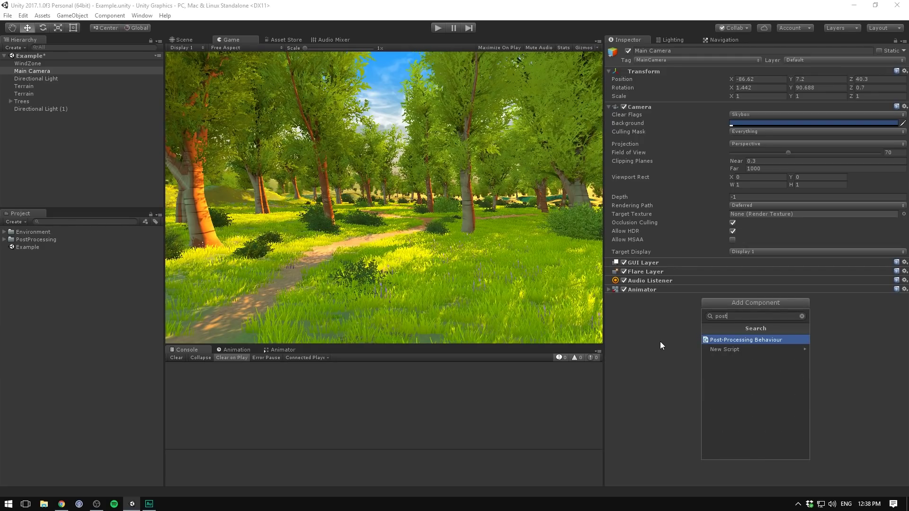
left_click(754, 339)
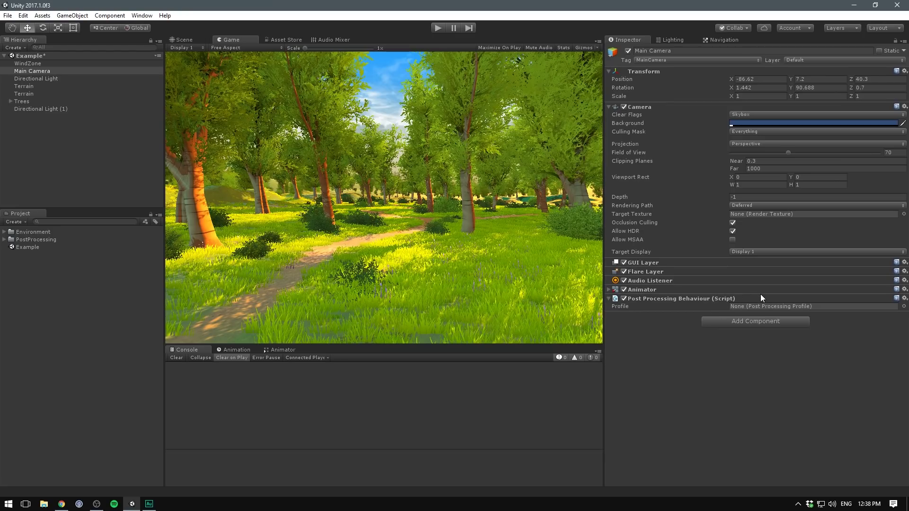
Create a new Post-Processing Profile asset named CC in the Project
right_click(51, 274)
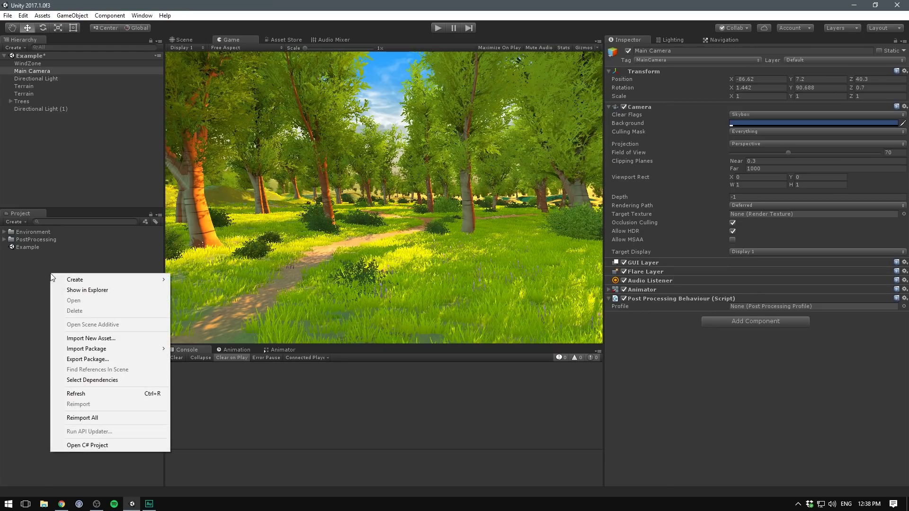
mouse_move(86, 280)
left_click(249, 293)
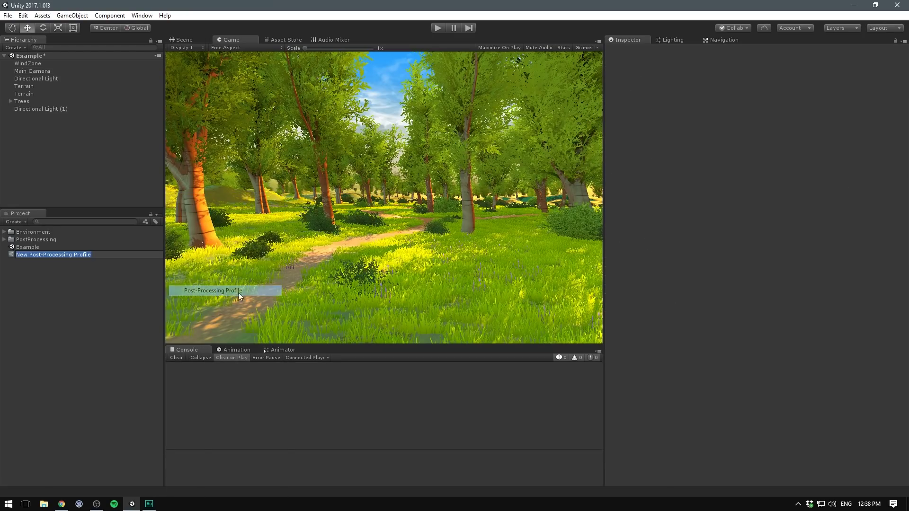
type("CC")
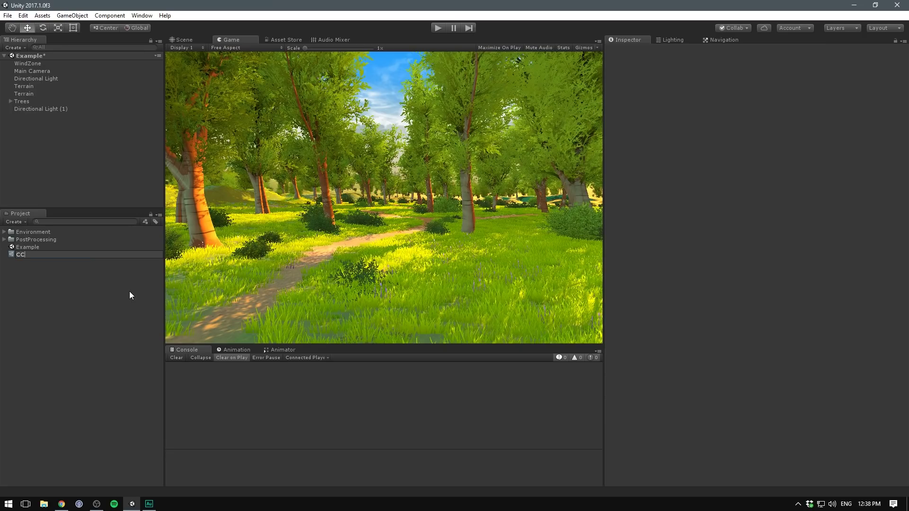
key("Return")
Assign CC as the camera's profile and enable its Color Grading effect
left_click(22, 72)
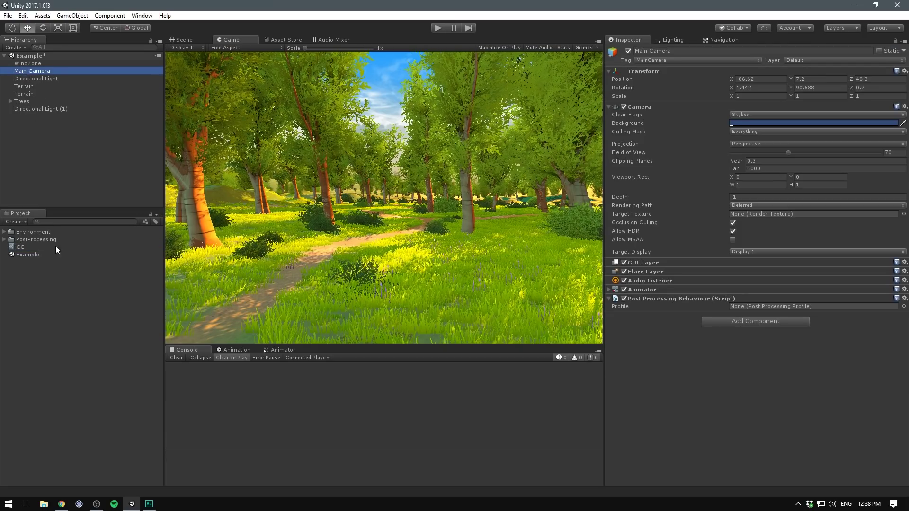
left_click_drag(11, 251, 805, 306)
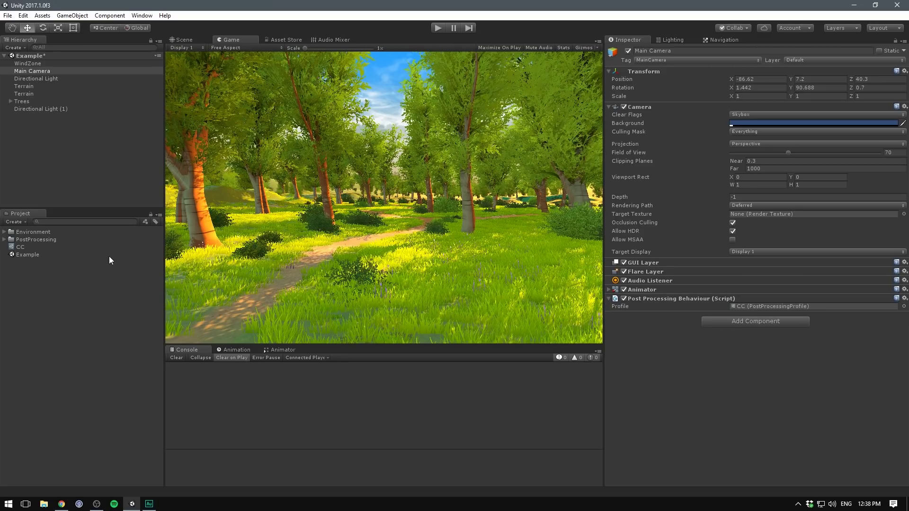
left_click(21, 248)
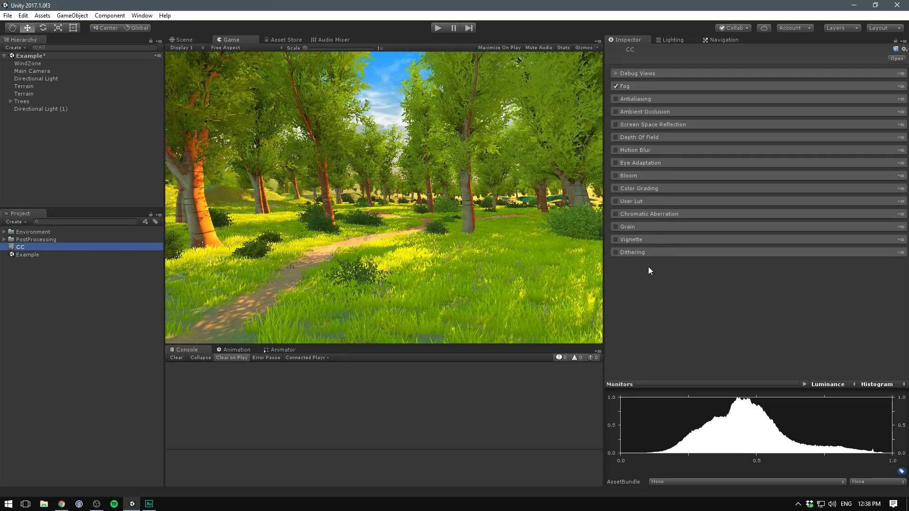
left_click(616, 189)
left_click(647, 189)
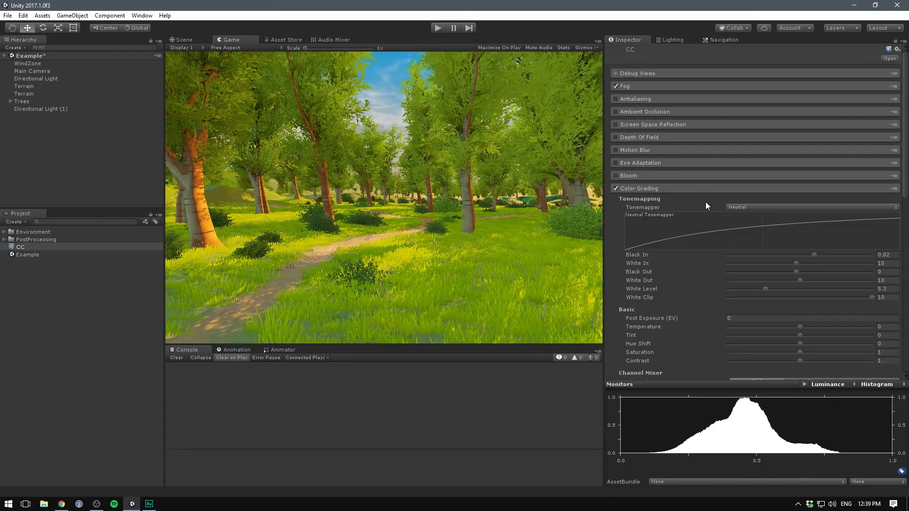
Set the CC Color Grading tonemapper to Filmic (ACES) and enable Eye Adaptation
left_click(756, 208)
left_click(755, 207)
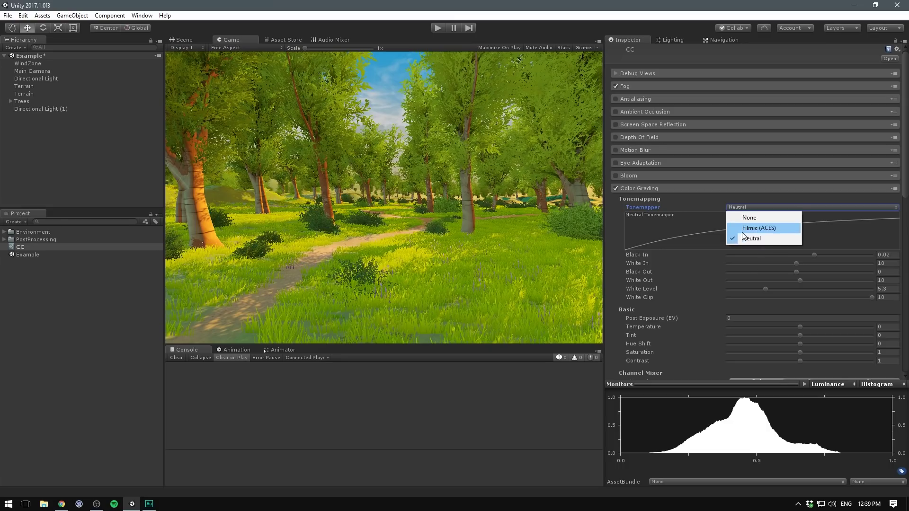
left_click(762, 228)
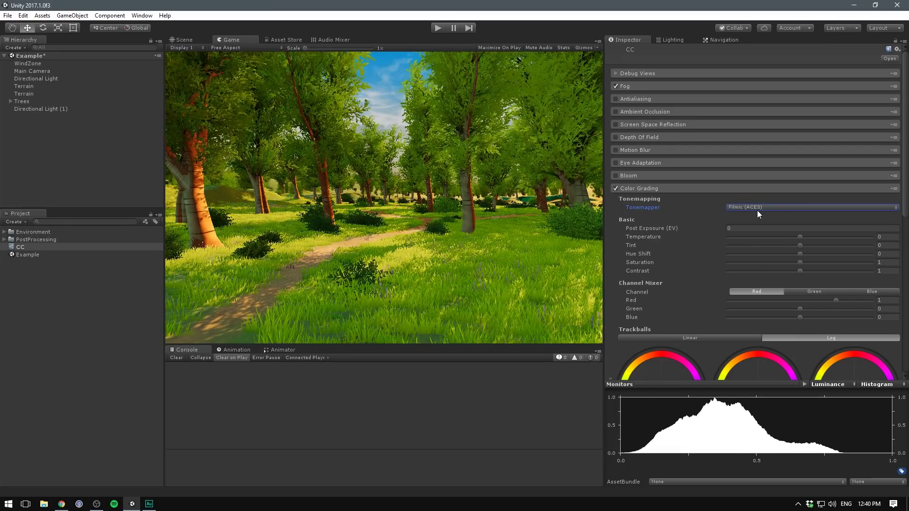
left_click(651, 199)
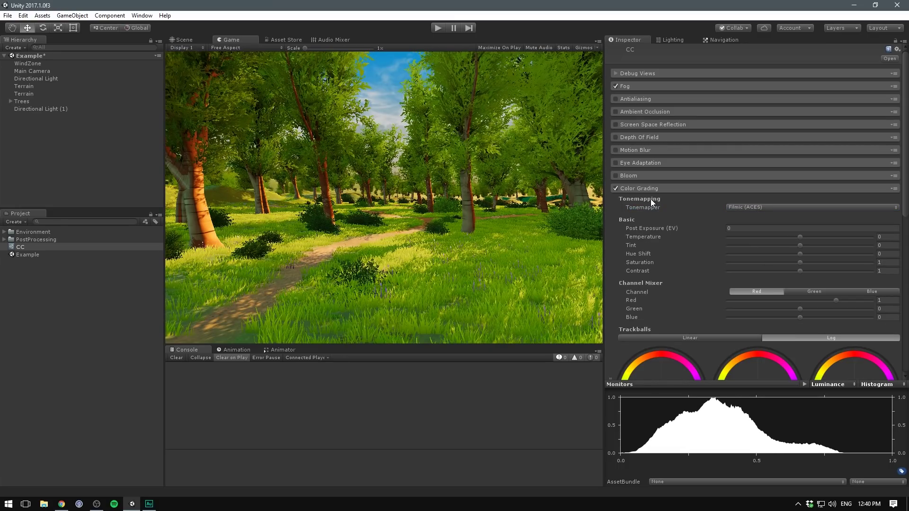
left_click(616, 163)
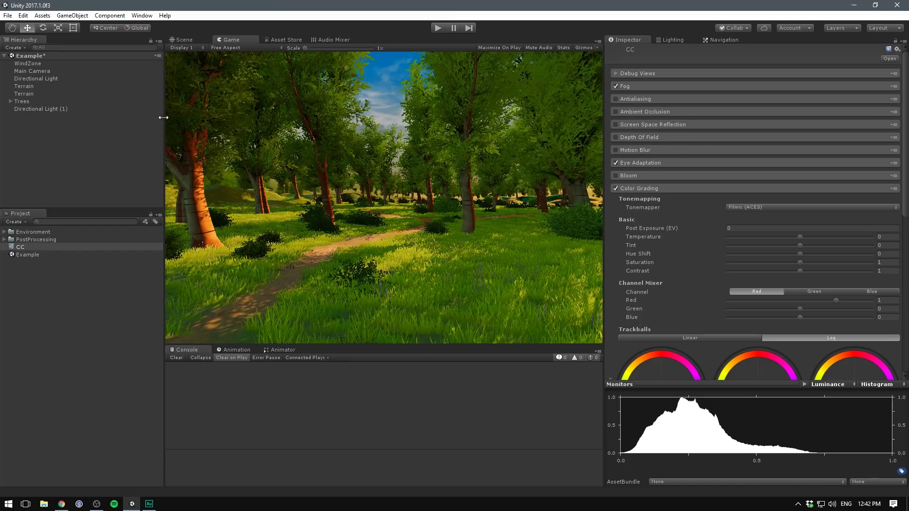
Raise the environment lighting Intensity Multiplier to 2
left_click(669, 39)
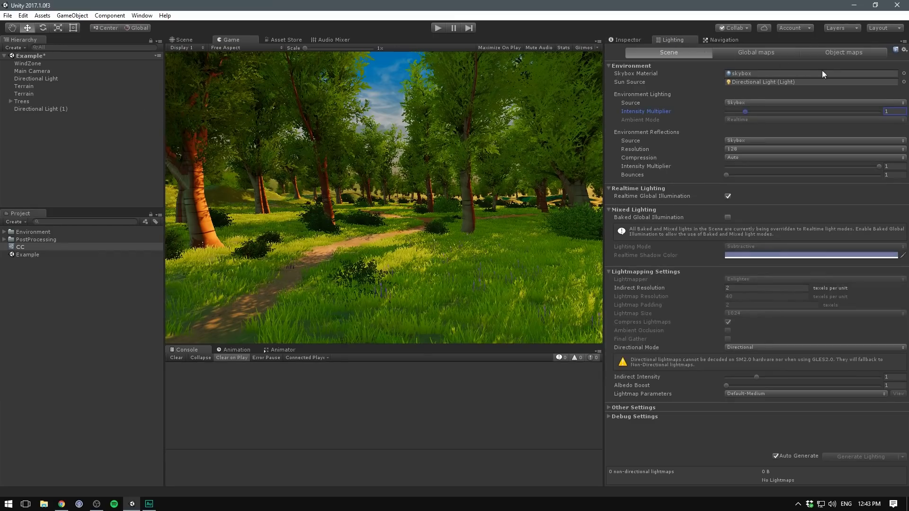
left_click(893, 109)
type("2")
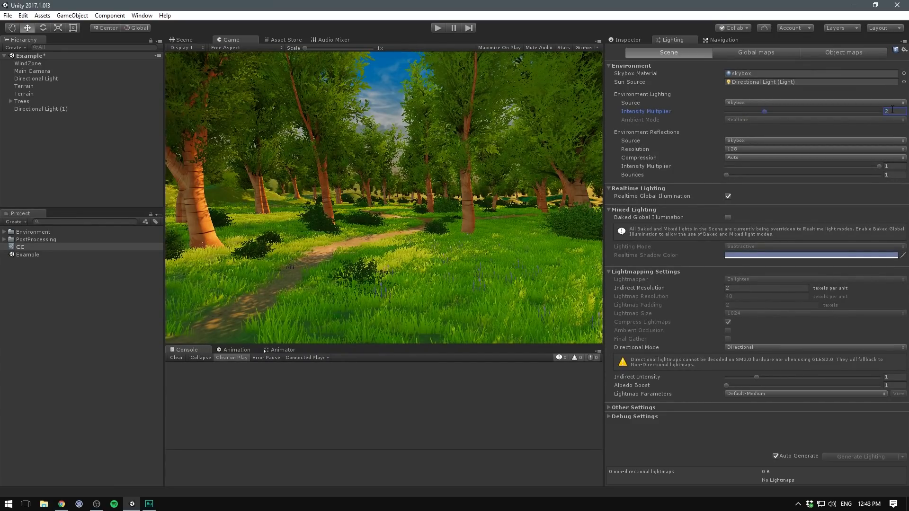
Set the Directional Light's Intensity to 7 and reselect the CC profile
left_click(48, 79)
left_click(644, 41)
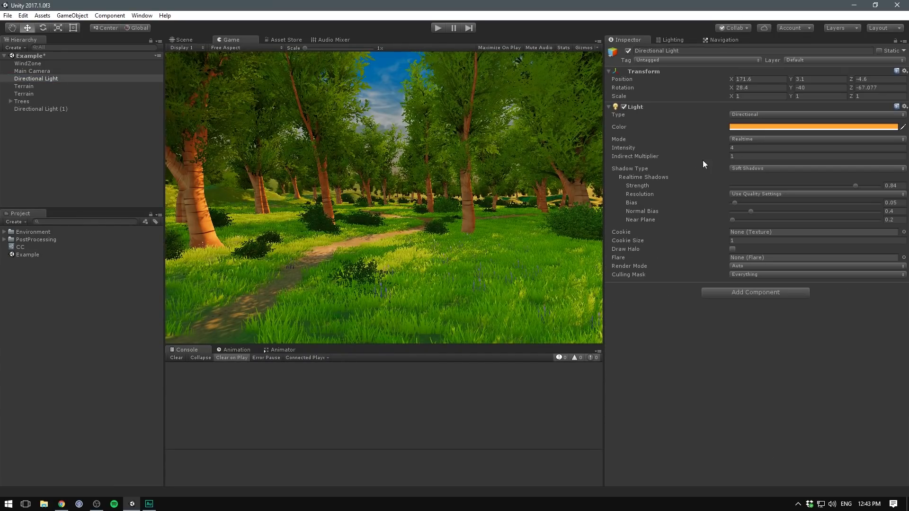
left_click(750, 147)
type("7")
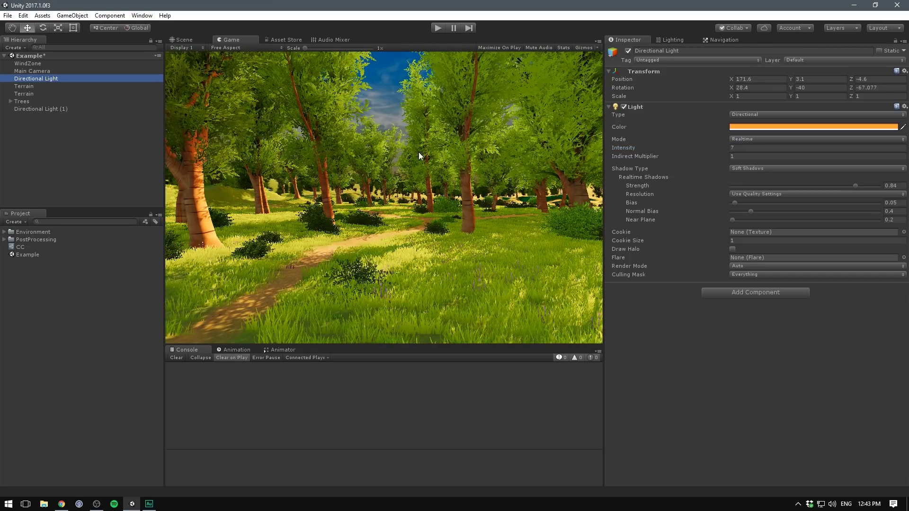
left_click(18, 248)
left_click(556, 141)
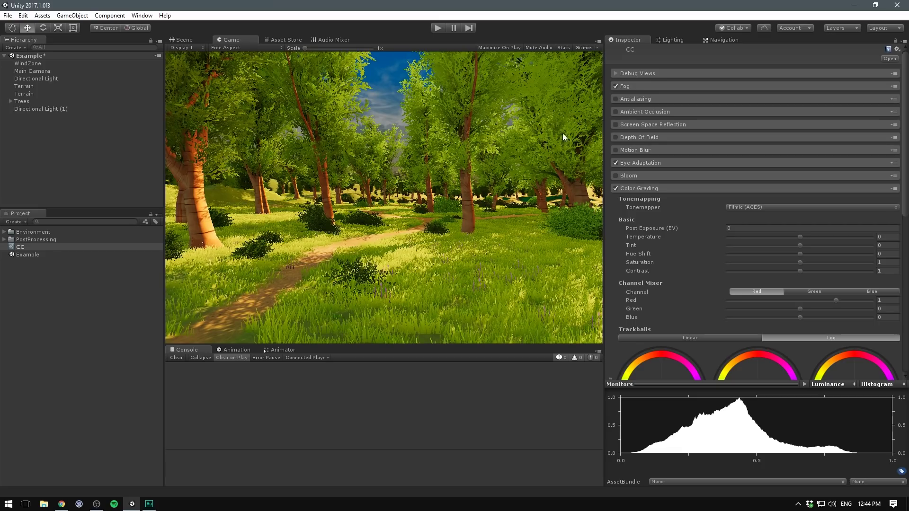
Enable Motion Blur with a shutter angle of 340
left_click(616, 151)
left_click(653, 150)
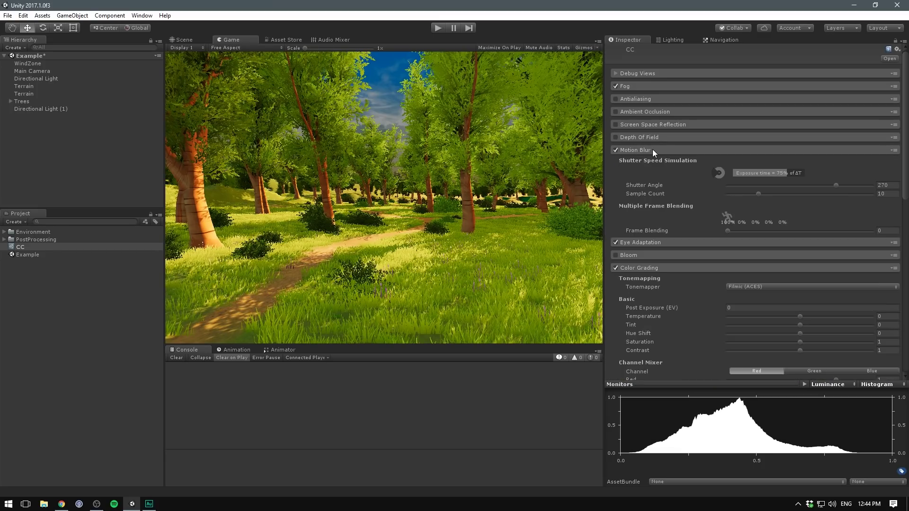
mouse_move(837, 185)
left_mouse_down()
mouse_move(803, 186)
mouse_move(863, 187)
mouse_move(792, 188)
mouse_move(845, 189)
left_mouse_up()
left_click(637, 150)
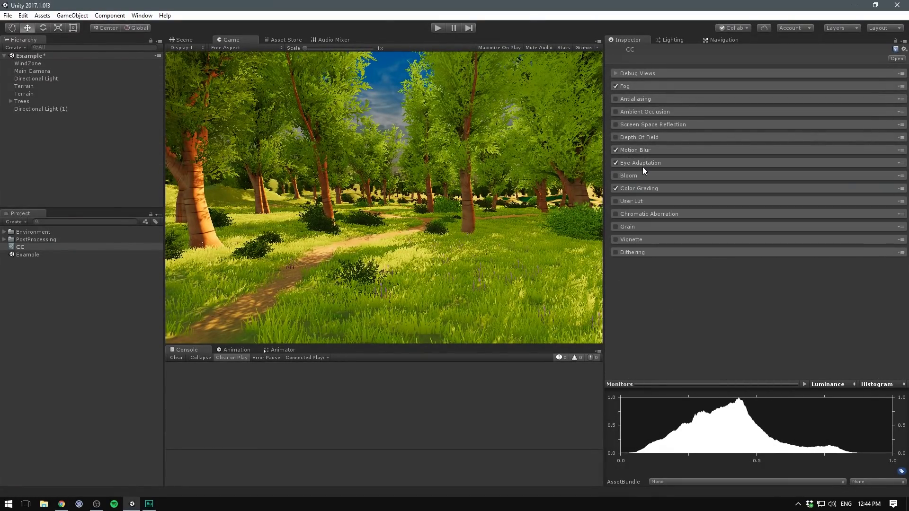
Enable Vignette and lower its intensity to lighten the edges
left_click(616, 239)
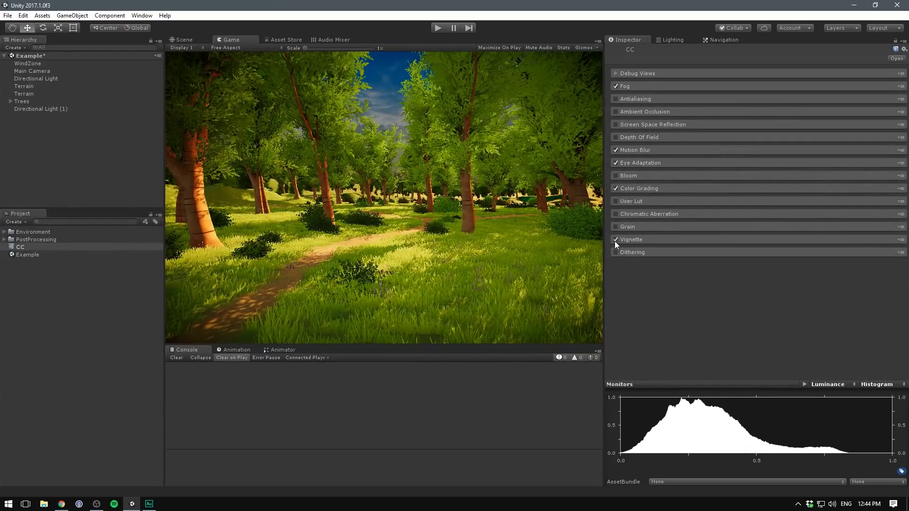
left_click(632, 240)
left_click_drag(798, 277, 787, 277)
left_click(753, 240)
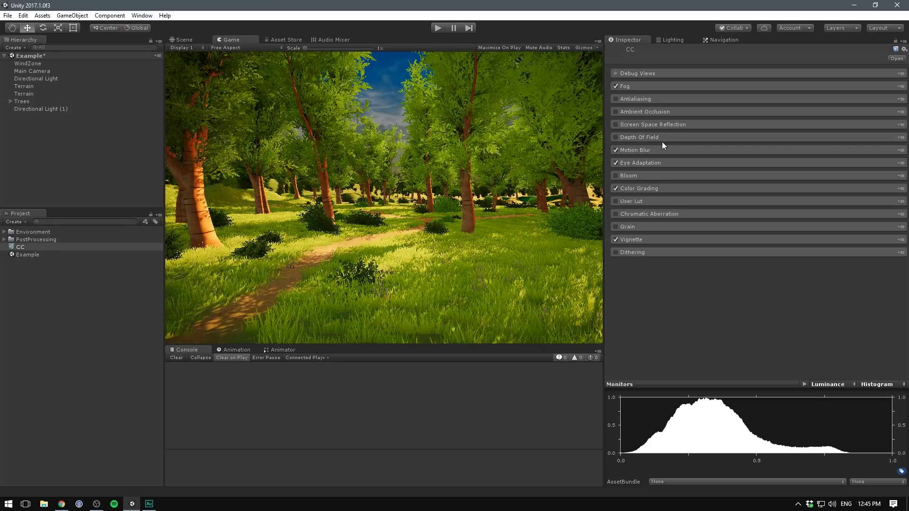
Enable Ambient Occlusion with its intensity nudged to 1.04
left_click(616, 111)
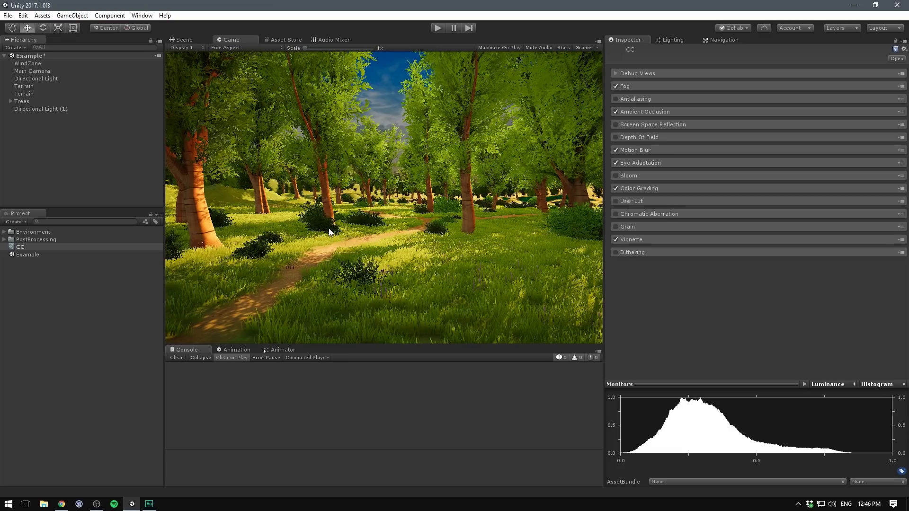
left_click(672, 112)
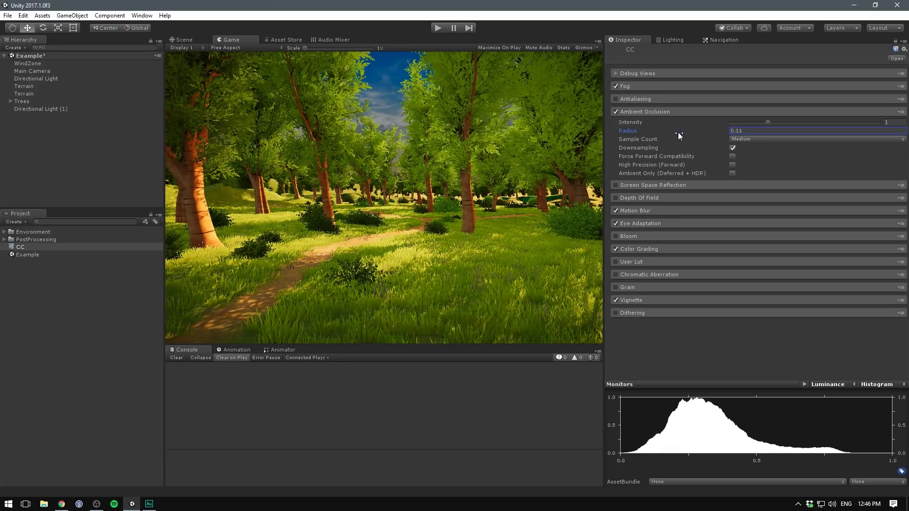
left_click_drag(769, 123, 774, 123)
left_click(663, 112)
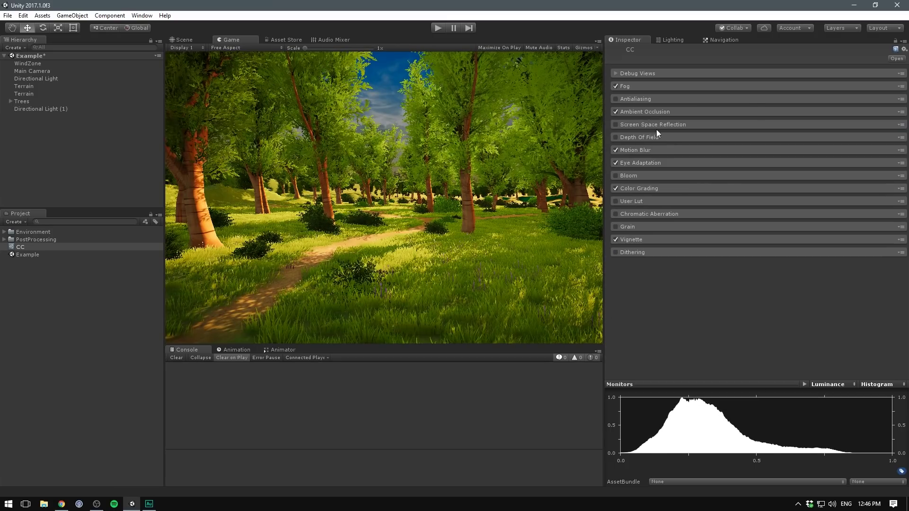
Enable Bloom with radius 2.49 and slightly adjusted intensity, then enable Antialiasing
left_click(616, 176)
left_click(663, 176)
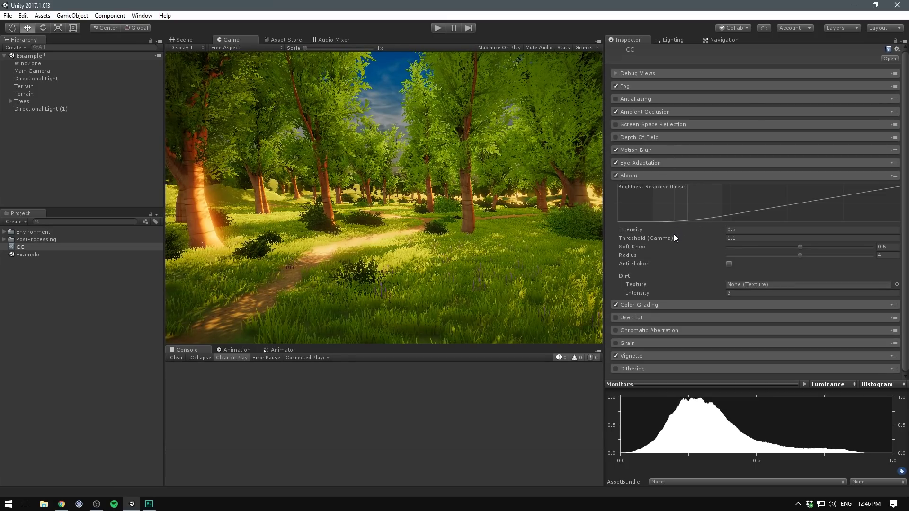
left_click_drag(800, 256, 764, 261)
left_click(663, 229)
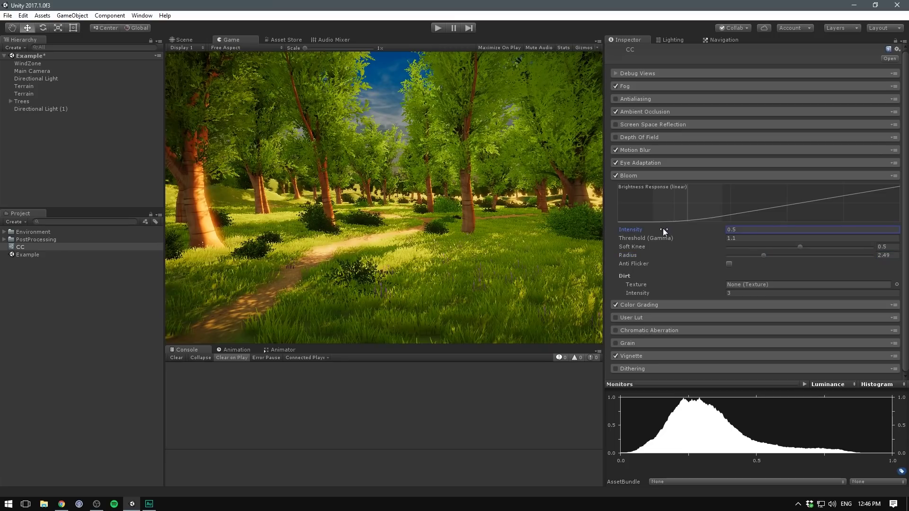
left_click_drag(663, 230, 660, 230)
left_click(663, 175)
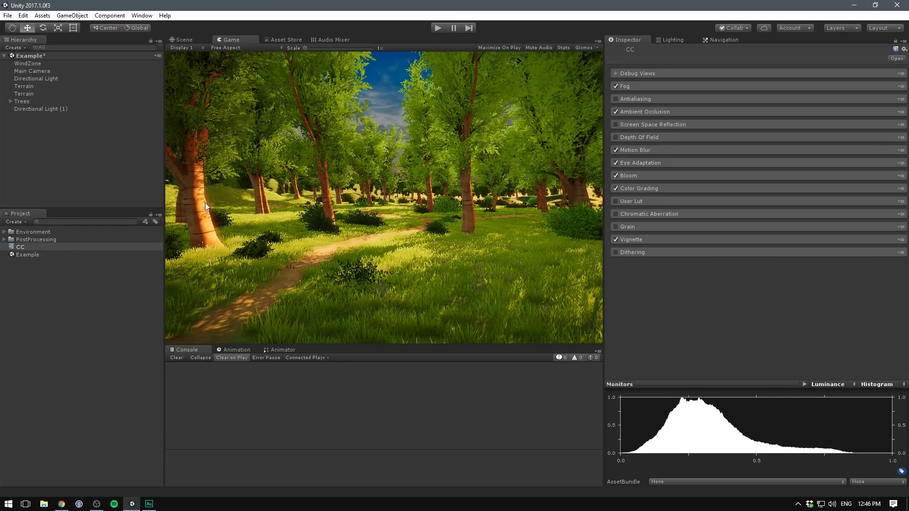
left_click(616, 99)
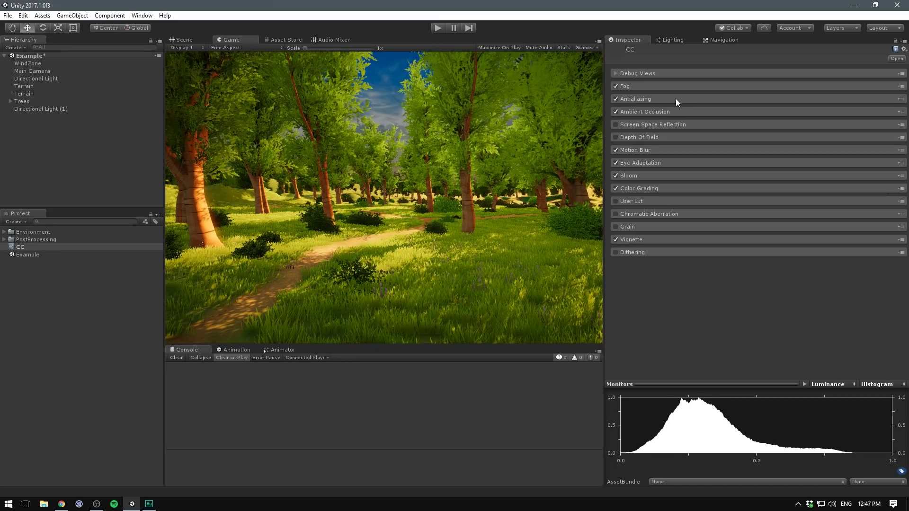
left_click(675, 99)
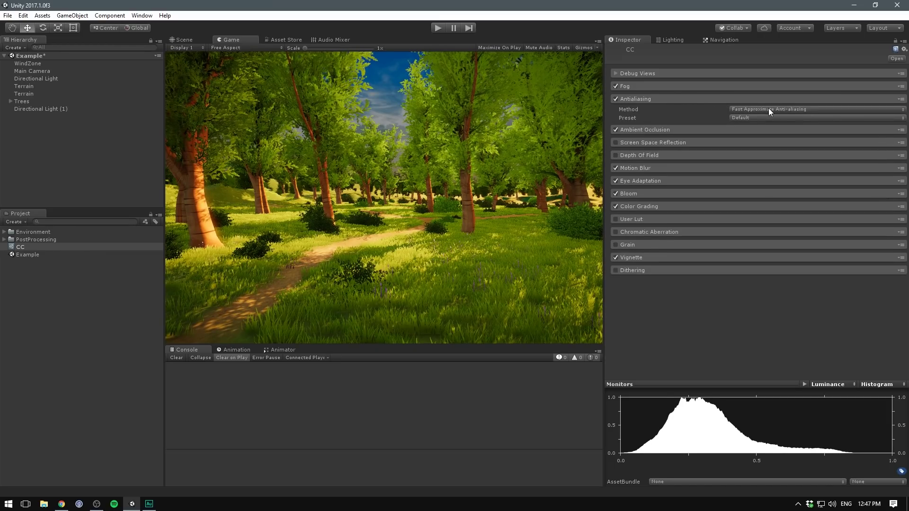
Widen the Game view, enter play mode, and set the antialiasing method to Temporal Anti-aliasing
left_click_drag(163, 120, 113, 119)
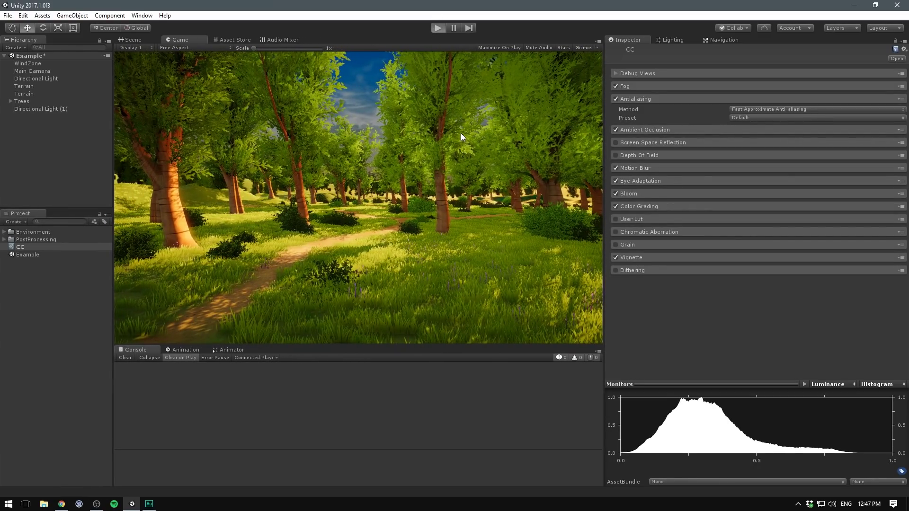
key("ctrl+p")
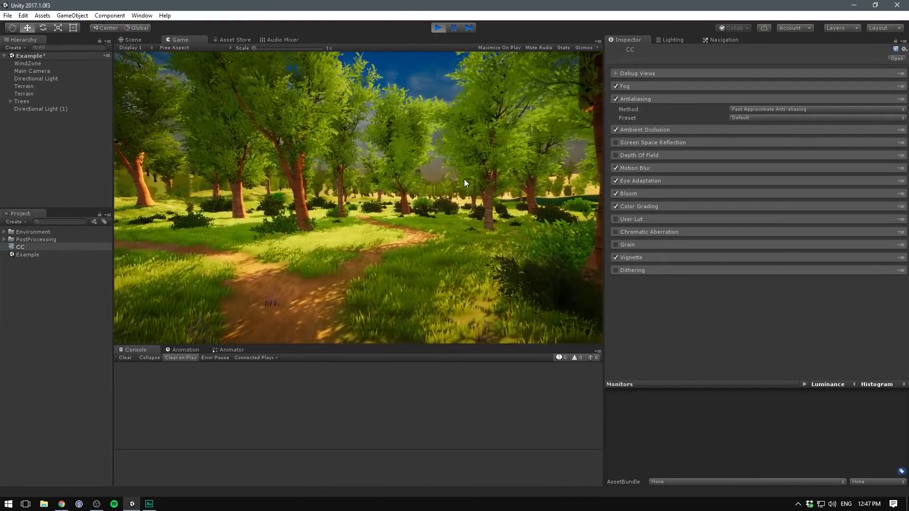
left_click(774, 109)
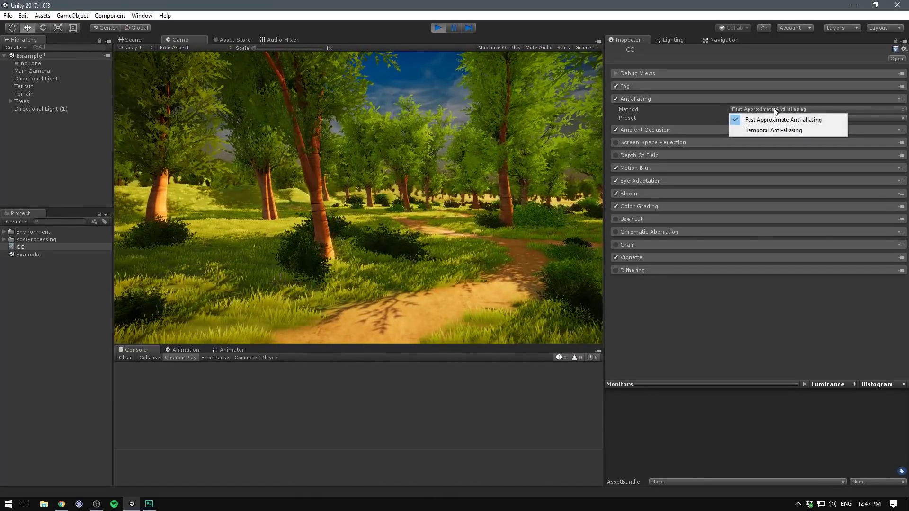
left_click(749, 131)
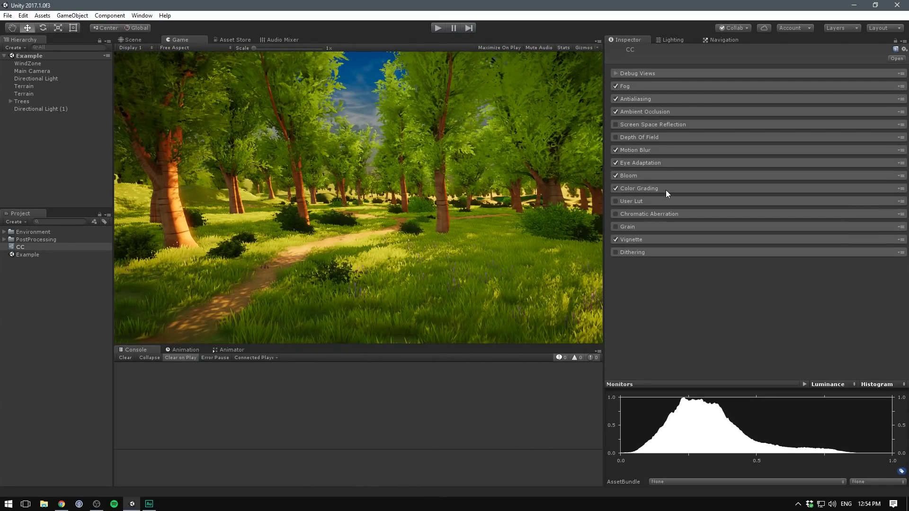
Raise Color Grading's Post Exposure (EV) to 0.52
left_click(645, 188)
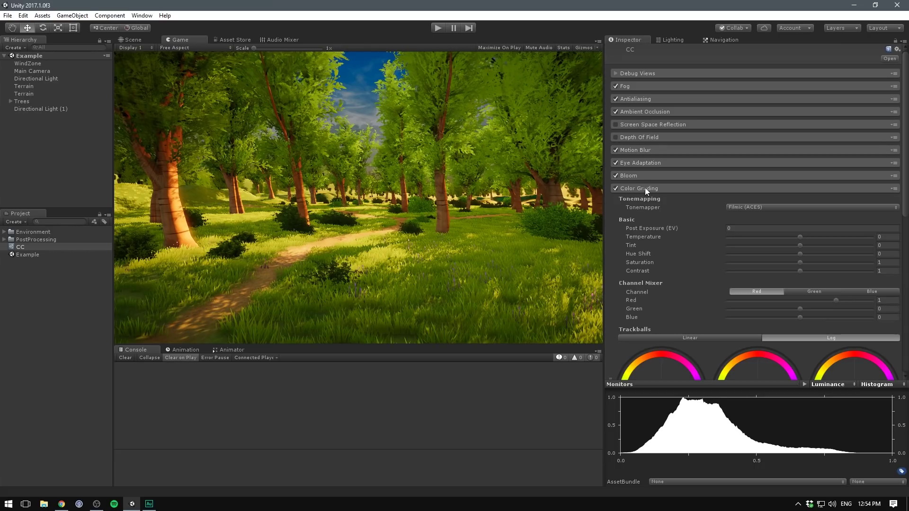
left_click_drag(673, 228, 686, 230)
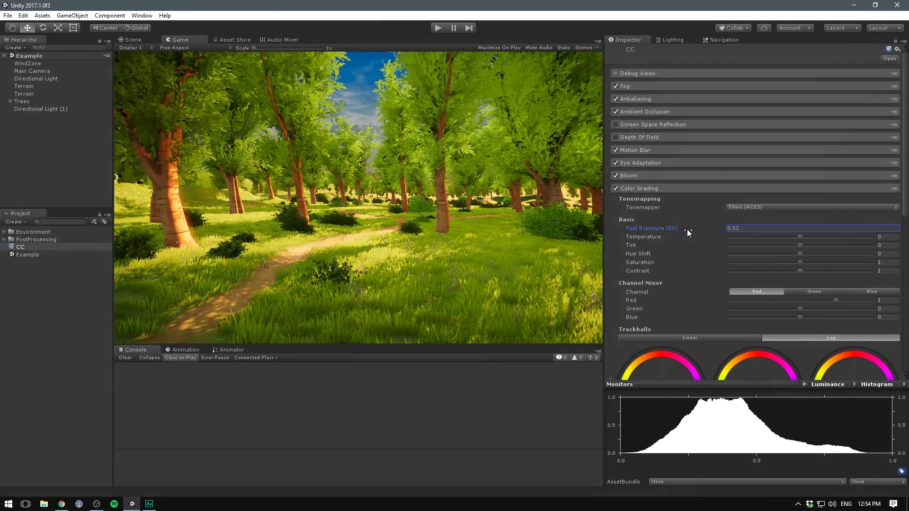
left_click(652, 189)
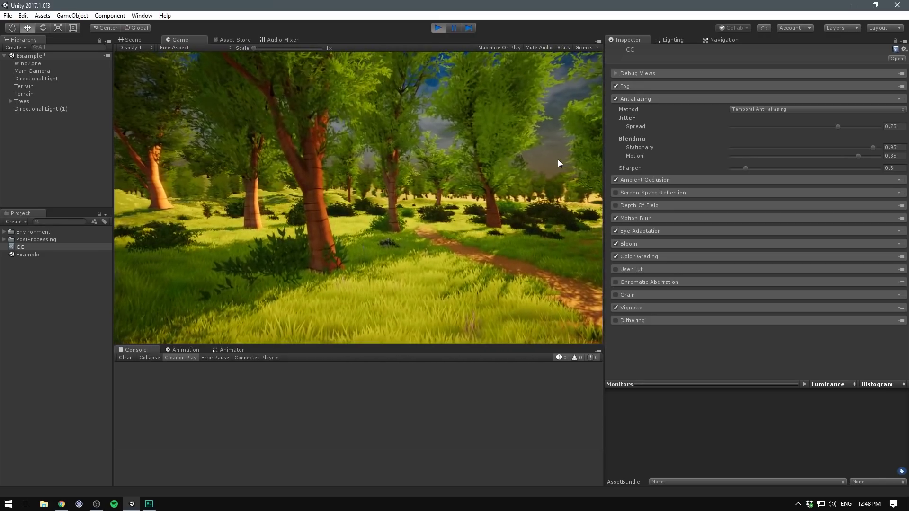